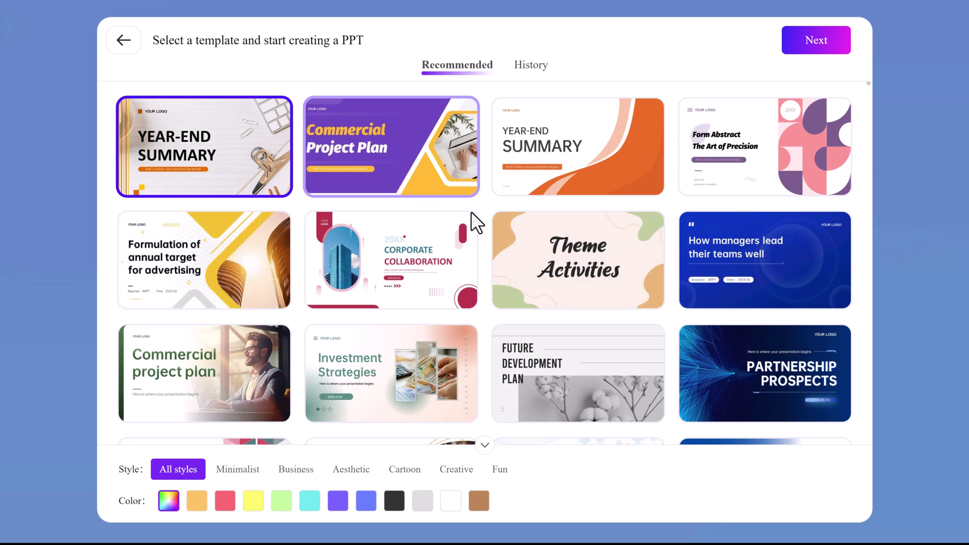
- Scroll down the aippt.com home page headed 'Polished presentations in seconds'
scroll(520, 235, "down", 3)
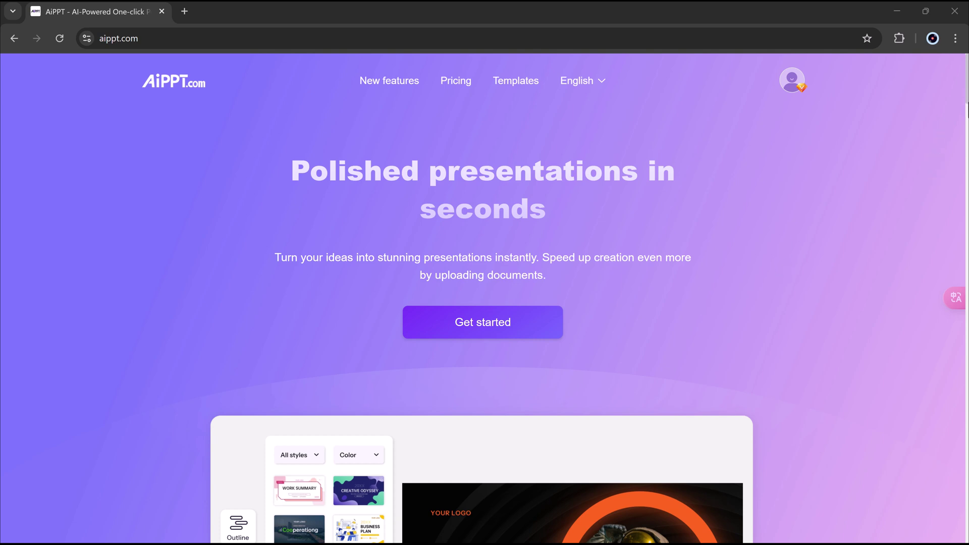
scroll(485, 303, "down", 5)
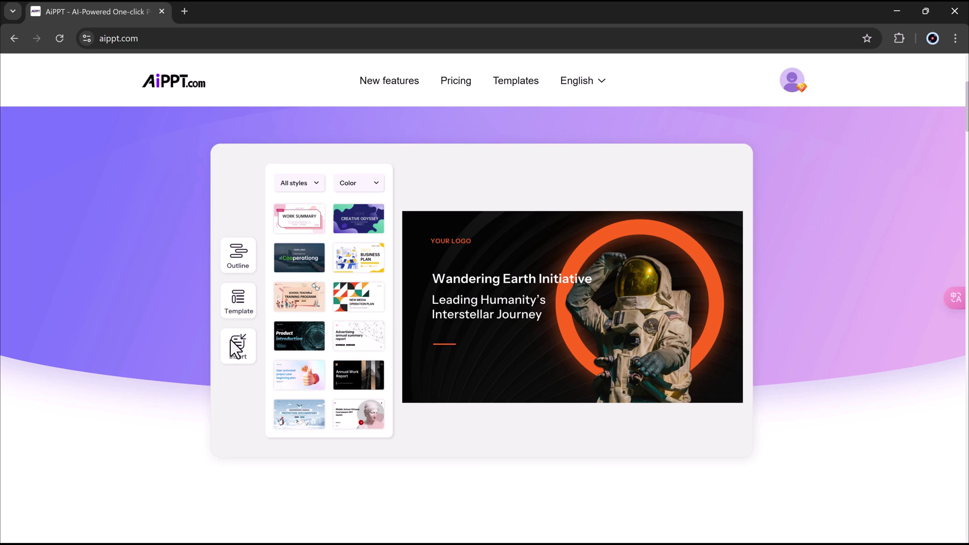
left_click_drag(965, 119, 963, 176)
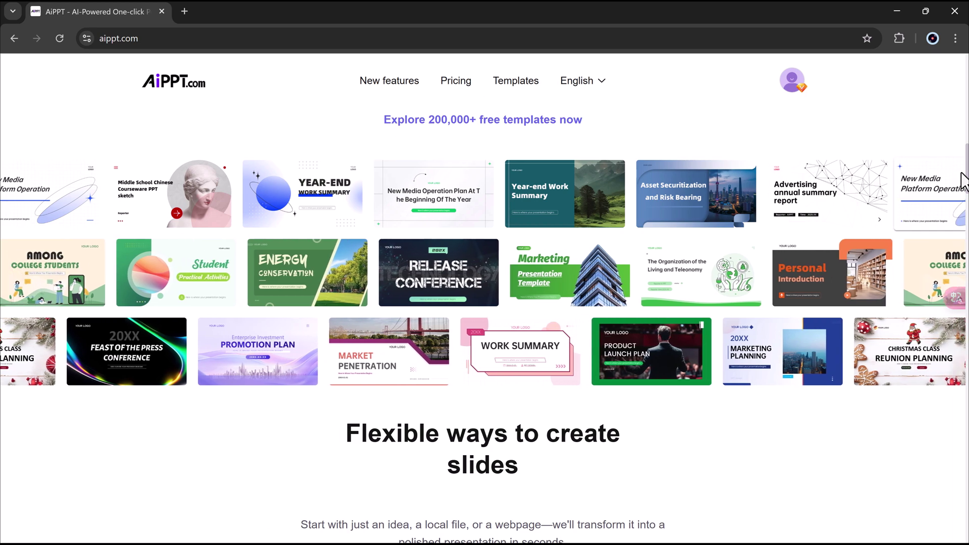
scroll(957, 212, "down", 5)
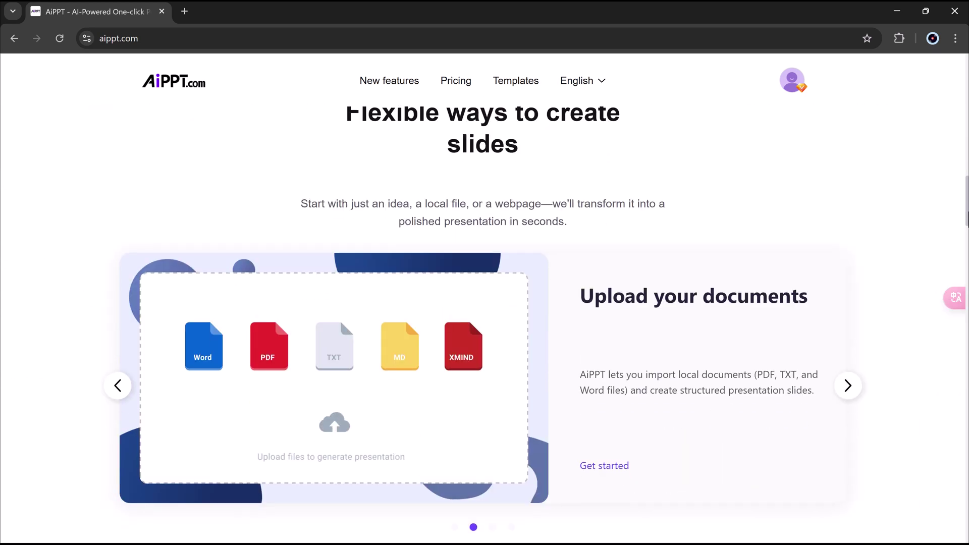
left_click(849, 340)
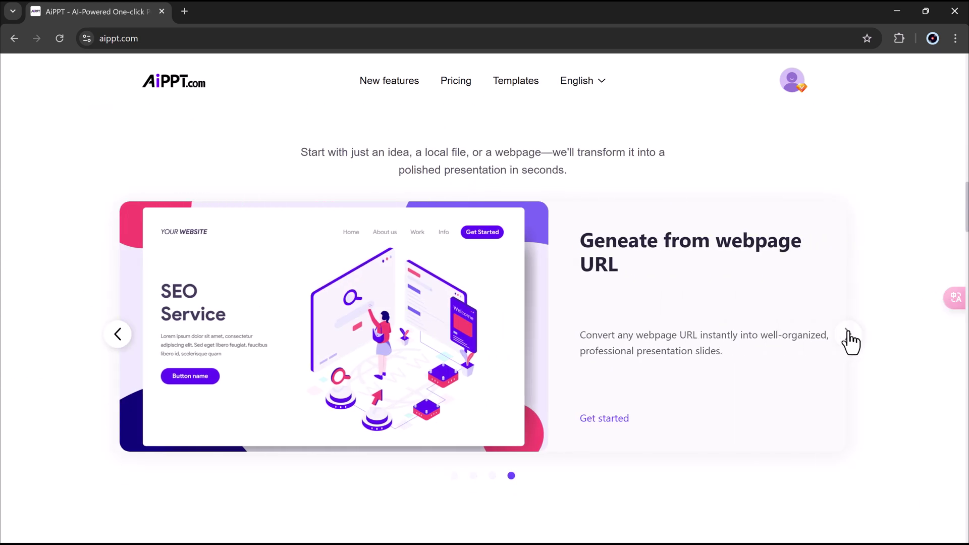
left_click(849, 335)
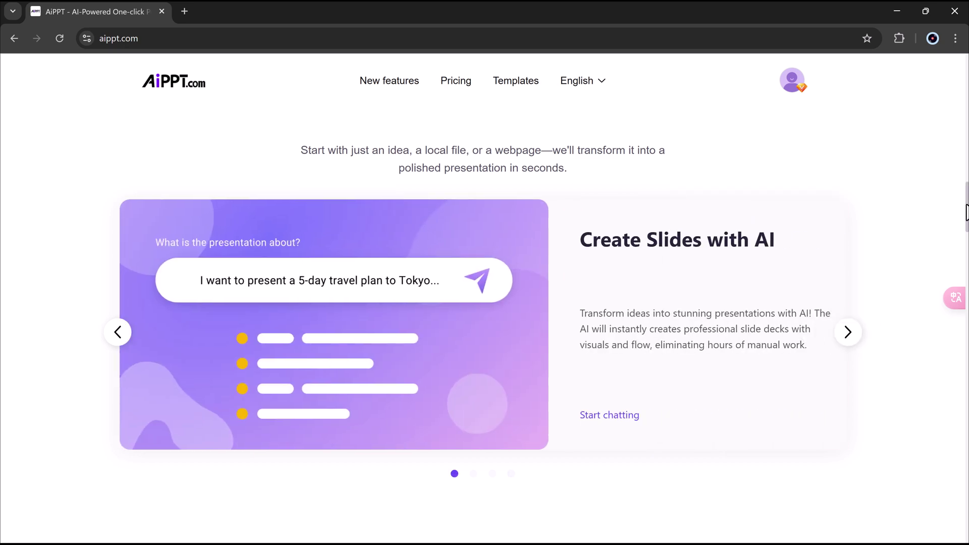
left_click_drag(967, 210, 962, 310)
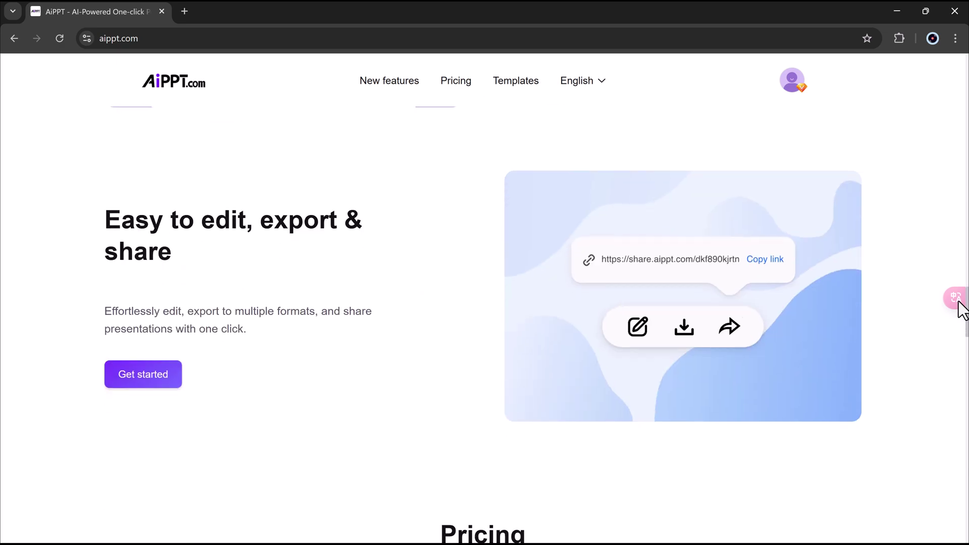
scroll(828, 184, "up", 20)
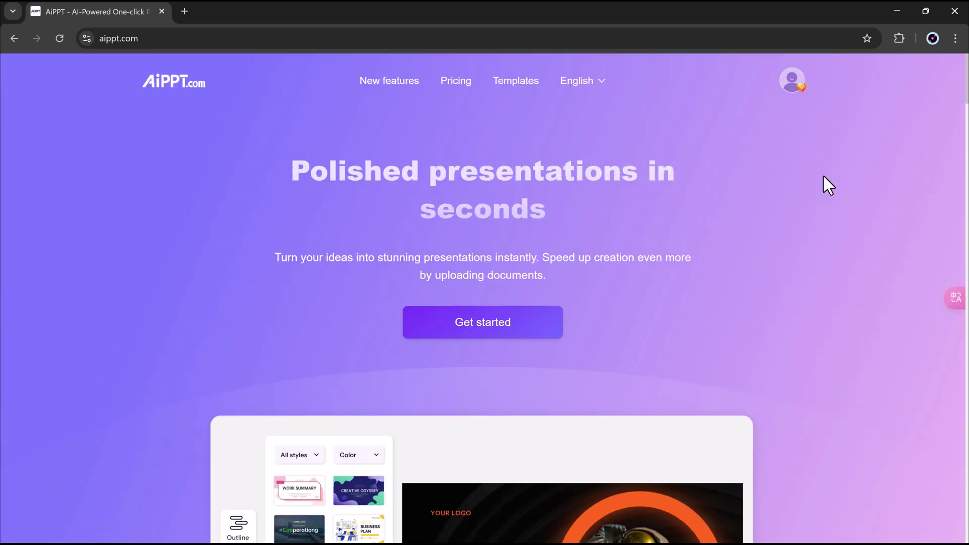
- Open the AiPPT workspace from the home page with Get started
left_click(497, 332)
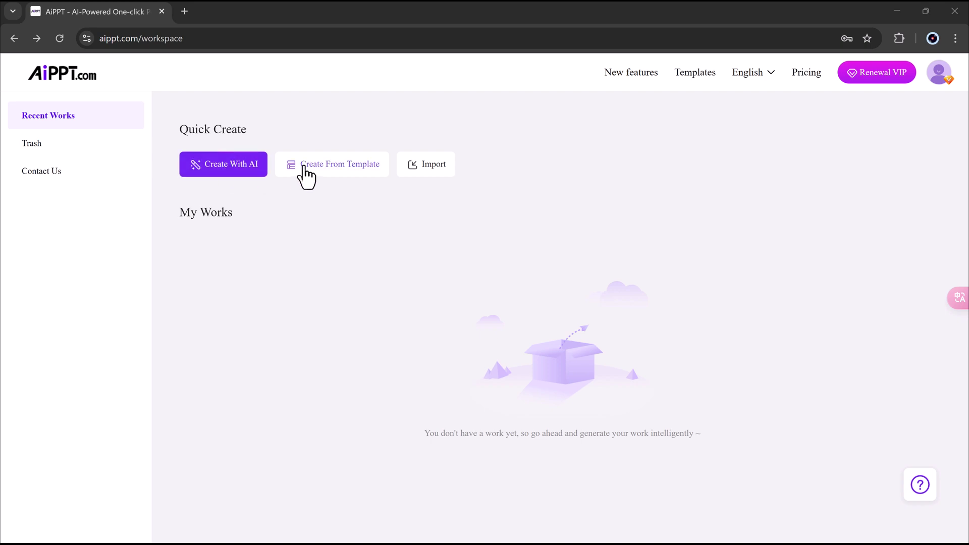
- Start Create With AI using the AI Generate method, ready to enter a slides topic
left_click(235, 165)
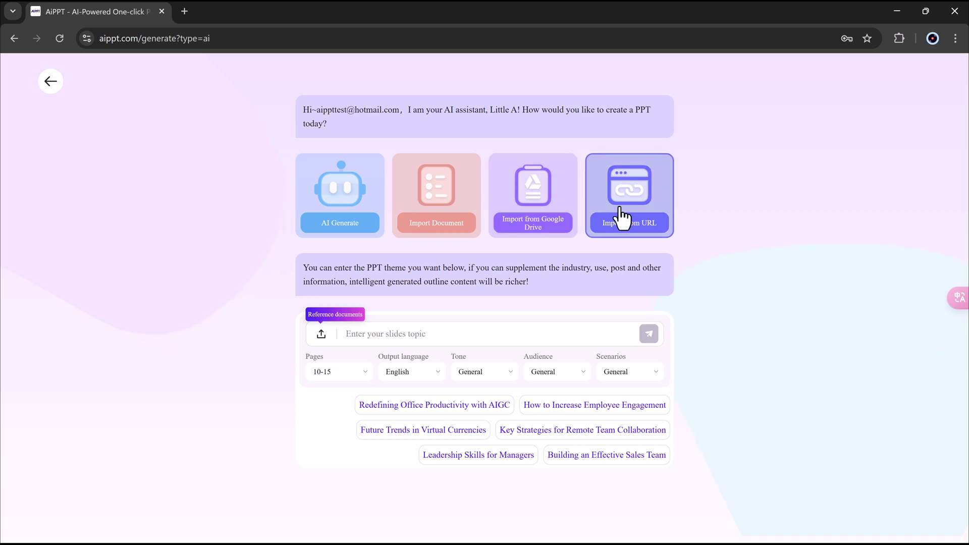
left_click(351, 200)
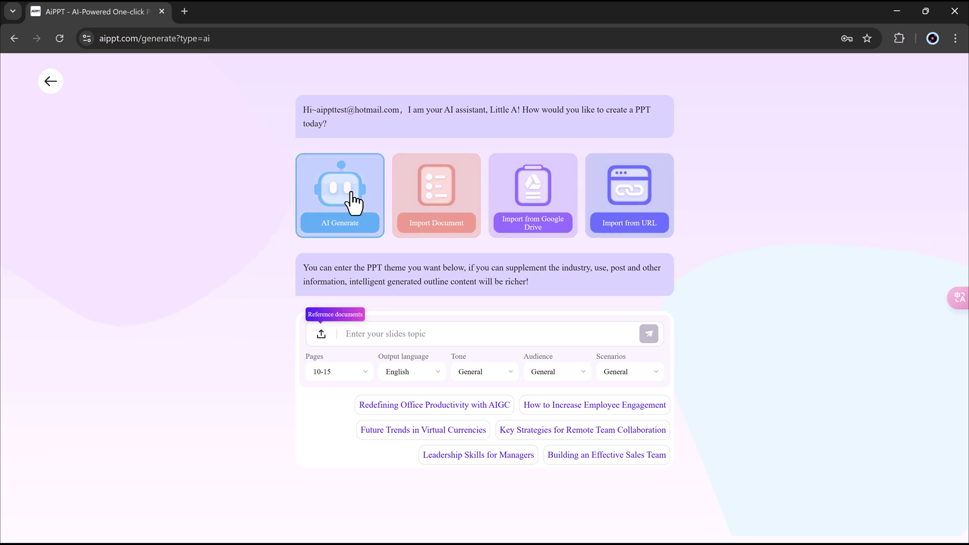
left_click(387, 333)
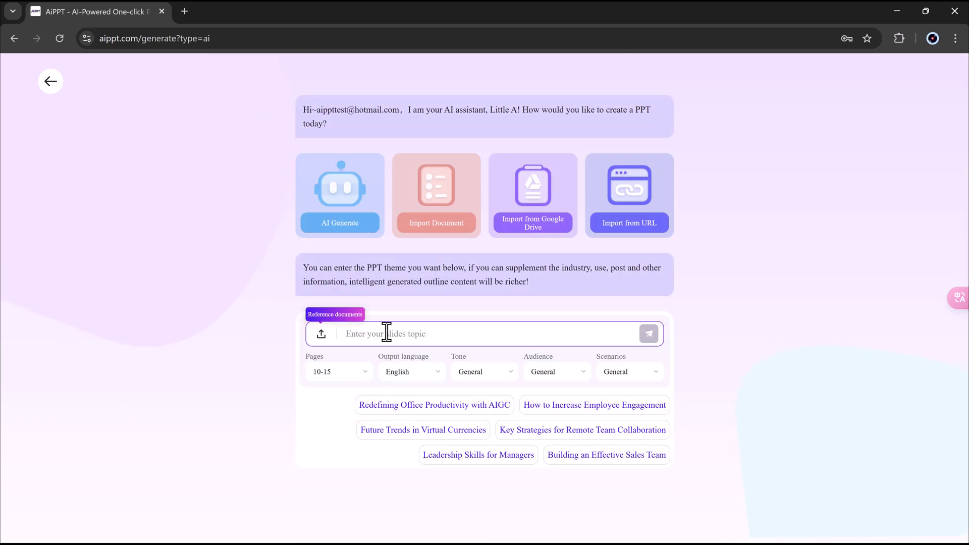
- Enter 'How to increase Employee Engagement' with 3-6 pages, English, Professional tone and General audience
type("How to increase Em")
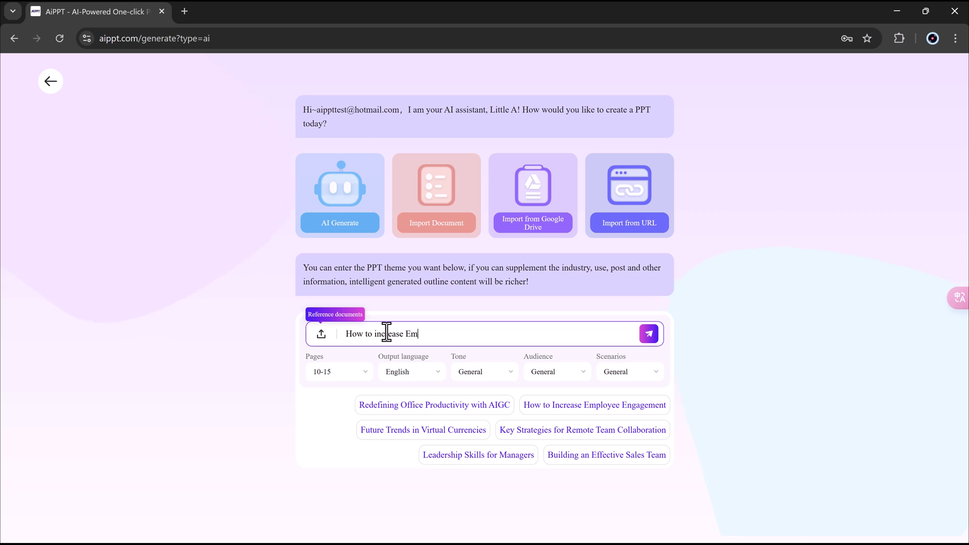
type("ployee Engagement")
left_click(360, 374)
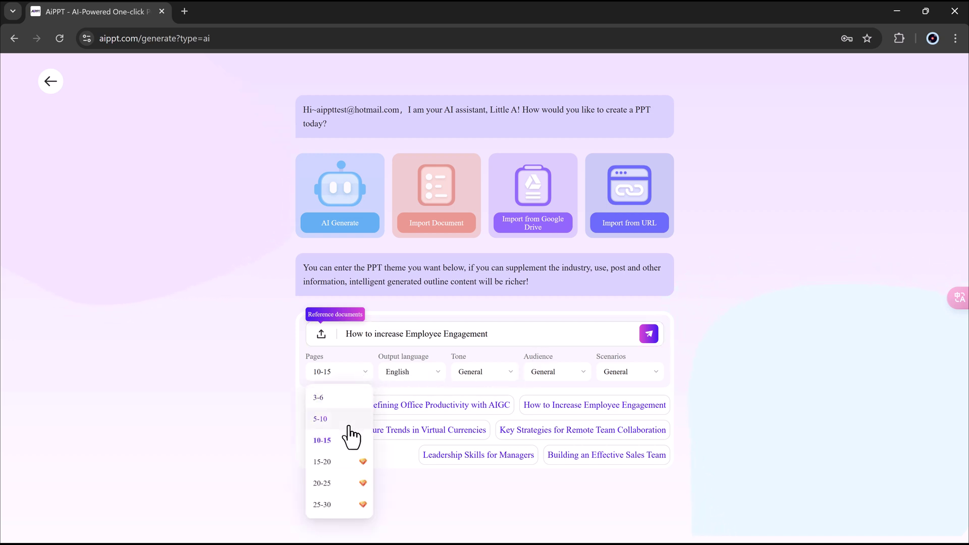
left_click(345, 396)
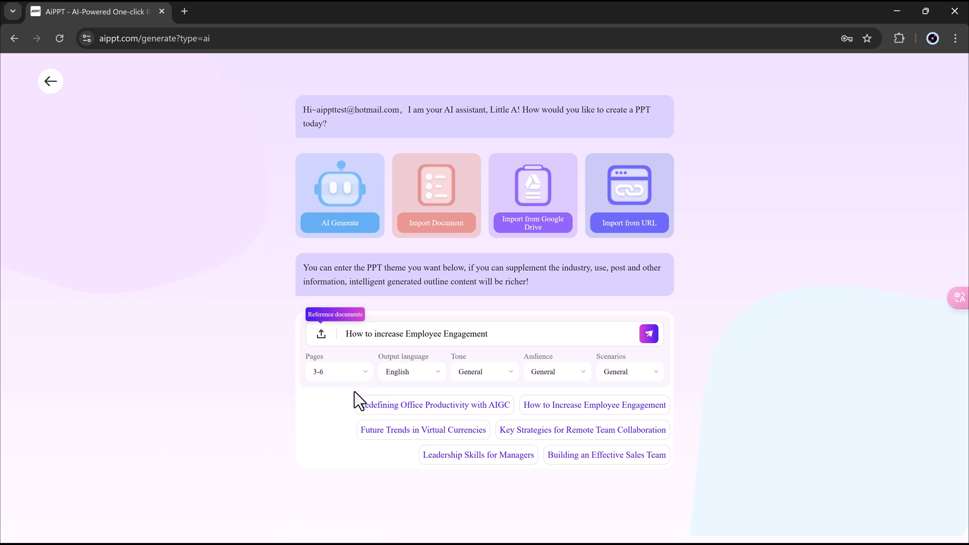
left_click(423, 374)
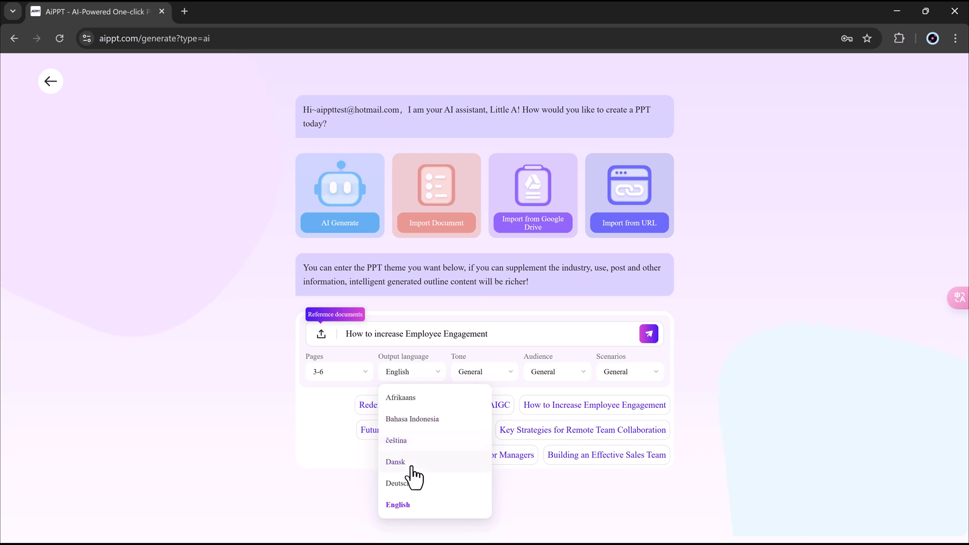
left_click(485, 374)
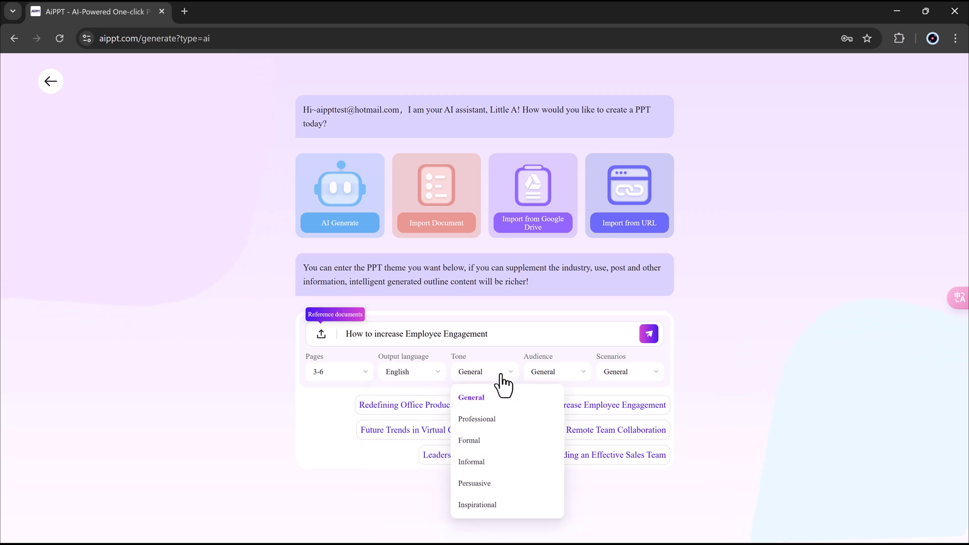
left_click(478, 419)
left_click(558, 374)
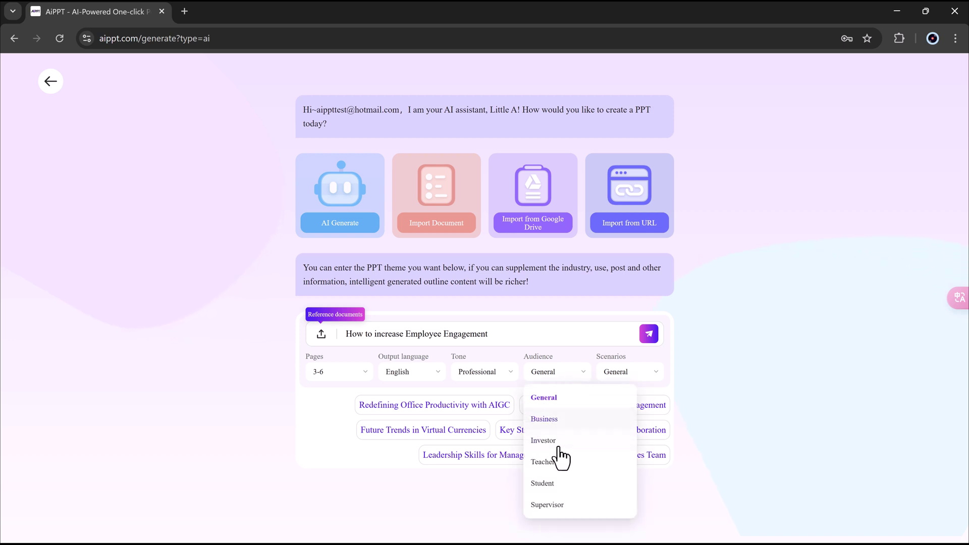
left_click(631, 380)
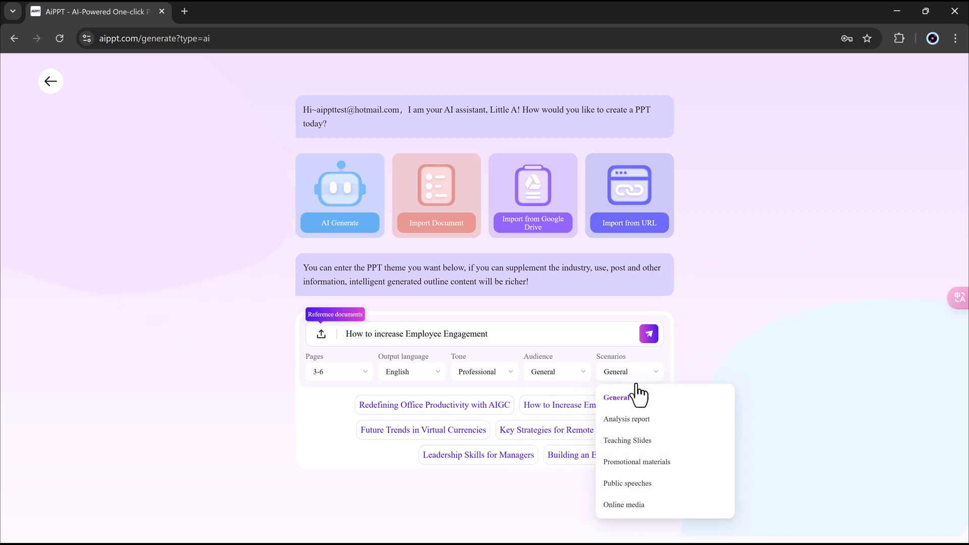
- Generate and review the outline 'How to Boost Employee Engagement: Strategies for Success'
left_click(649, 334)
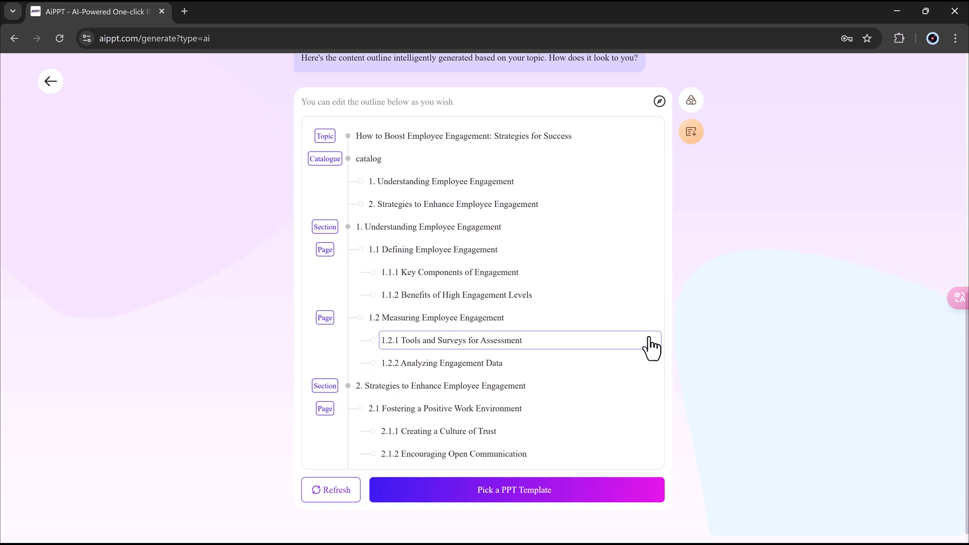
scroll(532, 325, "down", 3)
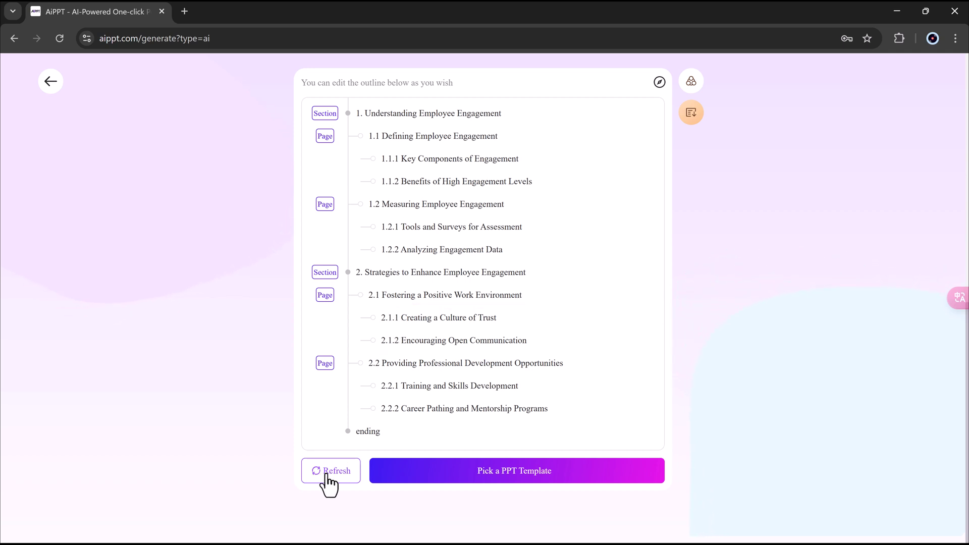
- Browse templates, trying Thesis Oral Defense, Quarterly Summary and the Minimalist filter before returning to All styles
left_click(497, 486)
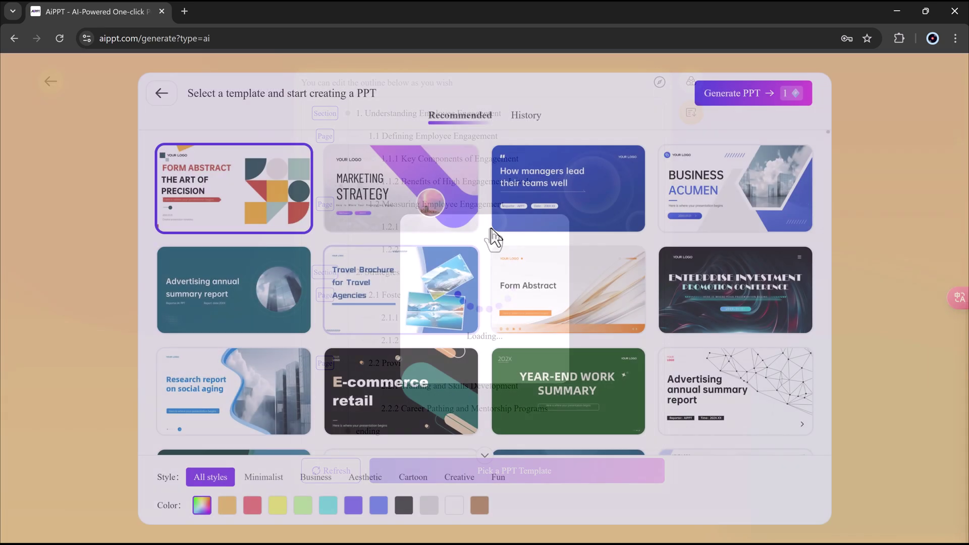
scroll(493, 242, "down", 1)
scroll(493, 243, "down", 3)
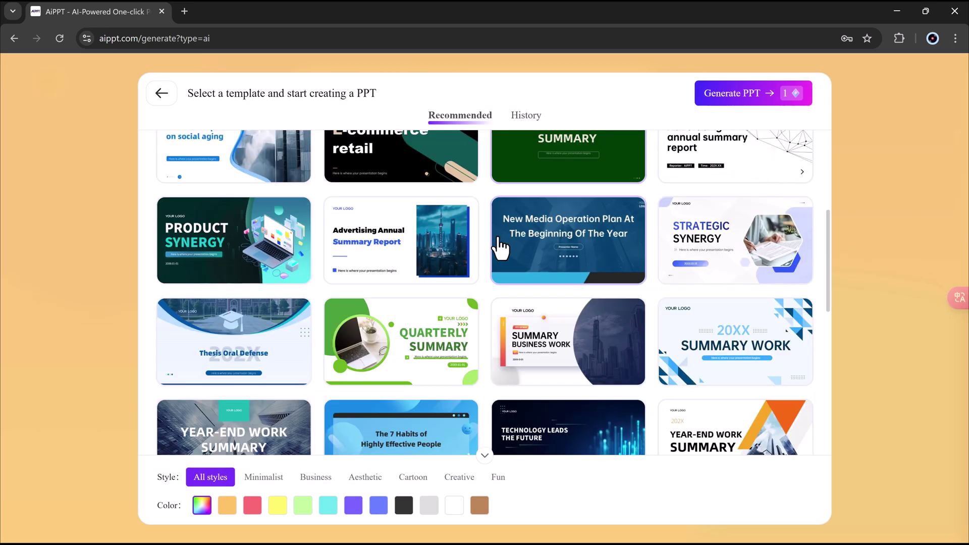
left_click(286, 334)
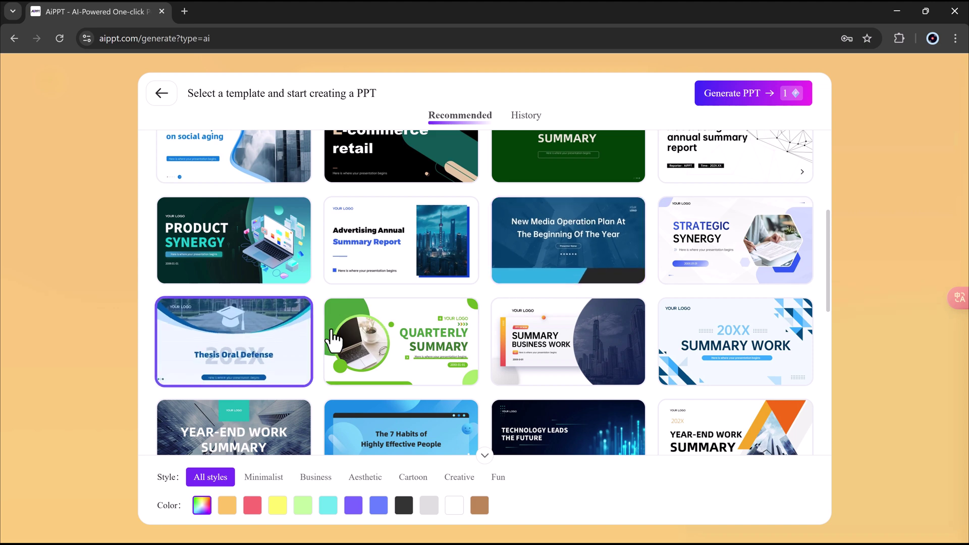
left_click(438, 347)
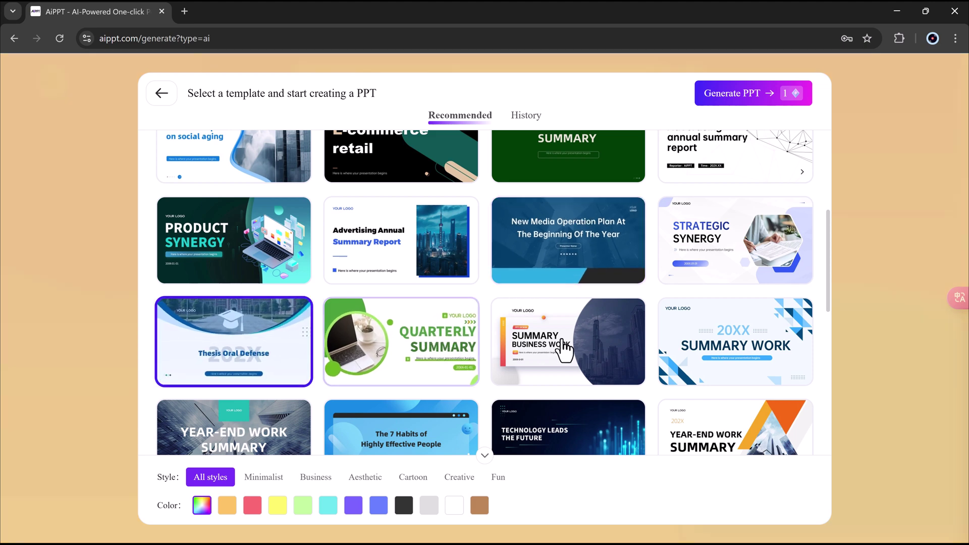
left_click(268, 480)
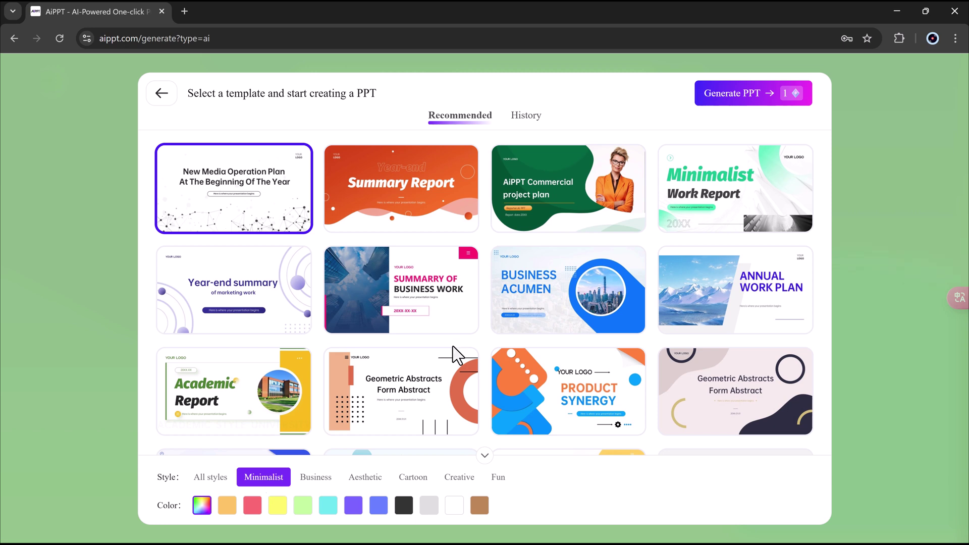
left_click(226, 479)
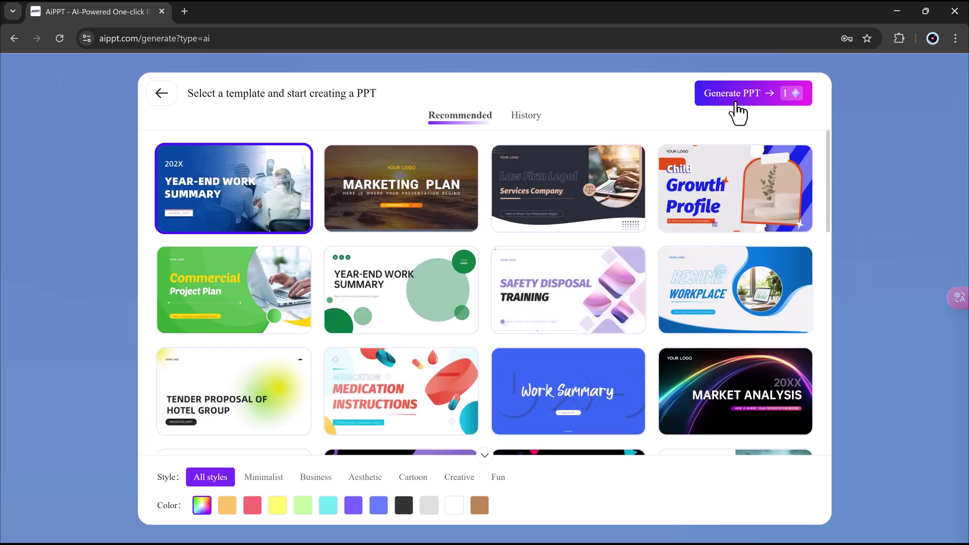
- Generate the nine-slide deck from the selected template
left_click(736, 96)
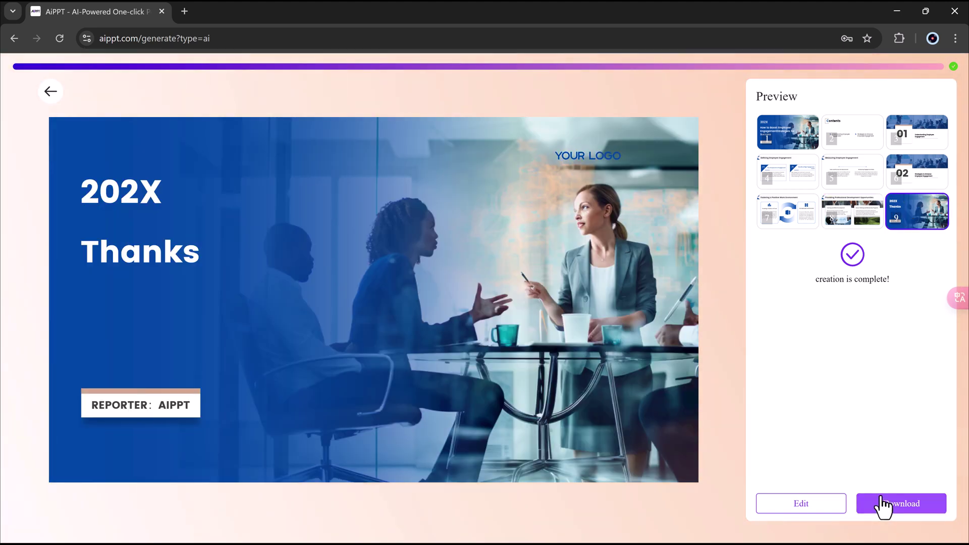
- Download the deck as a PPT file, then open it in the AiPPT editor
left_click(884, 505)
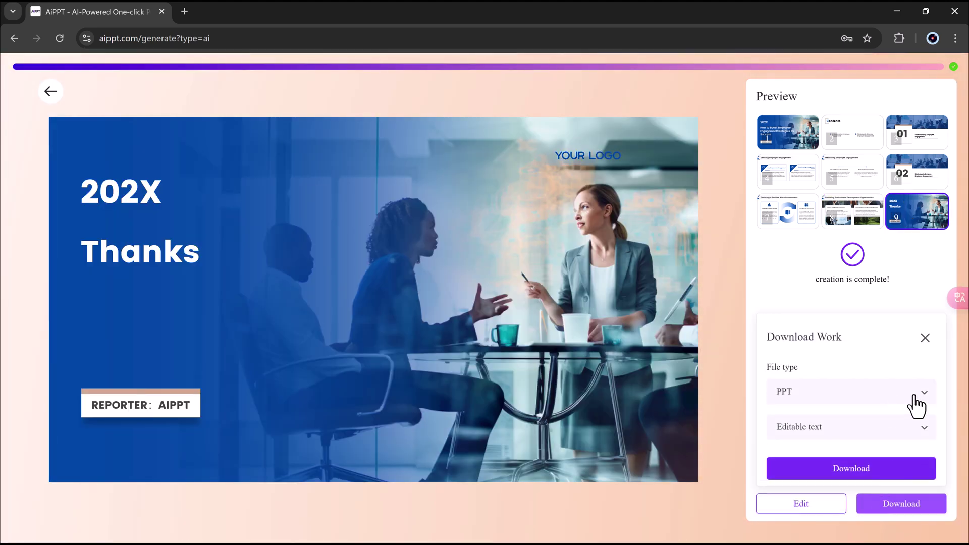
left_click(891, 398)
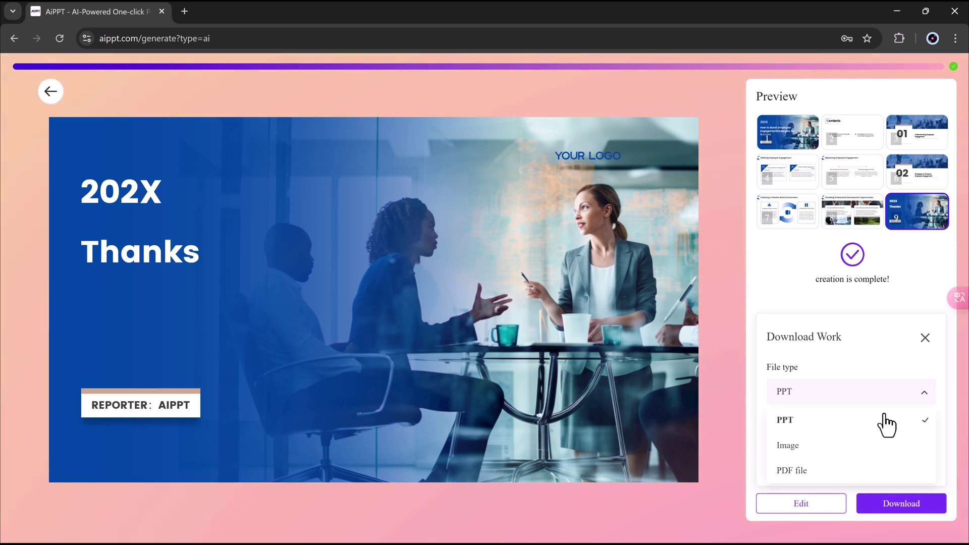
left_click(907, 366)
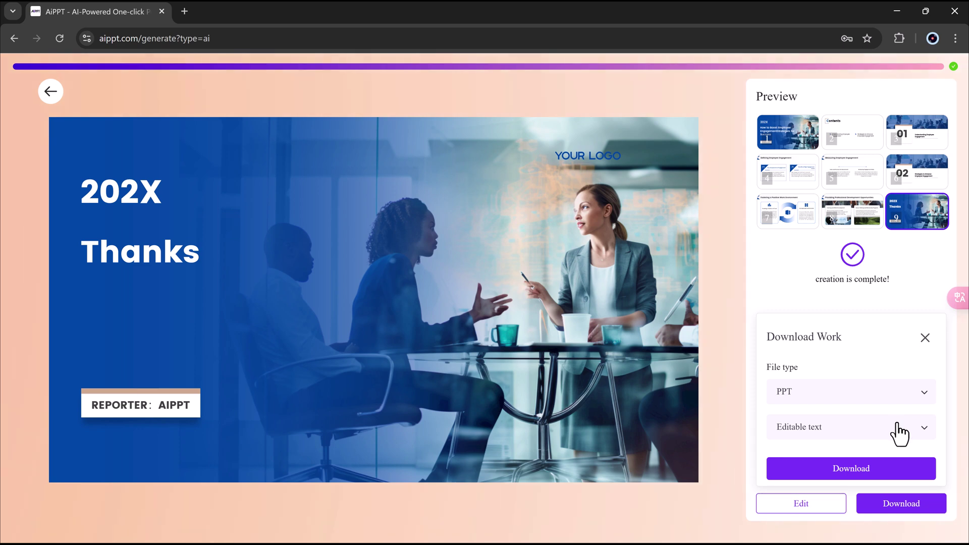
left_click(880, 466)
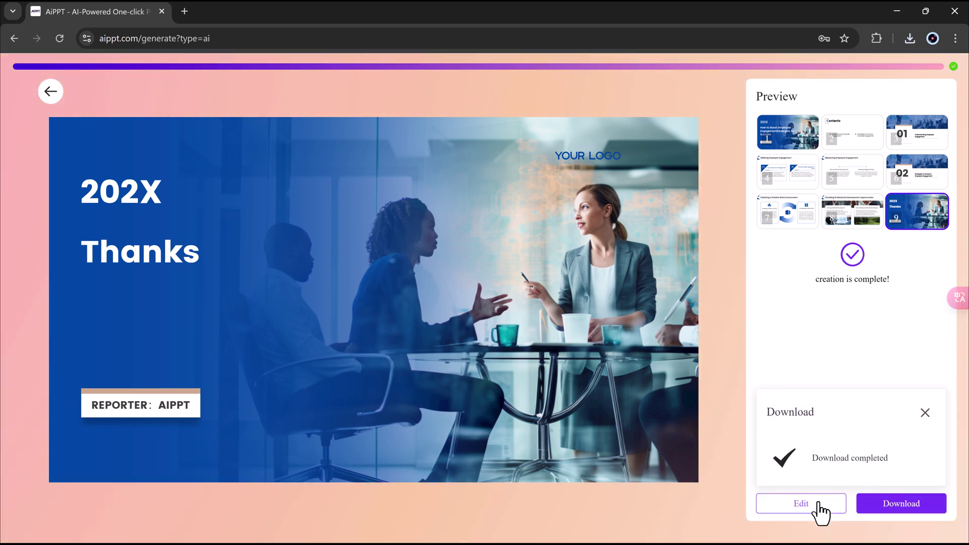
left_click(818, 510)
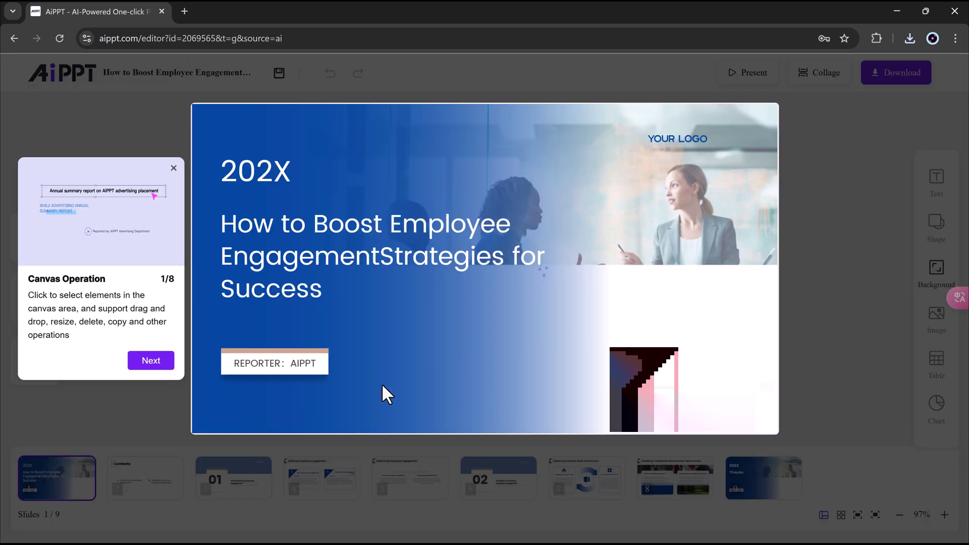
- Change the cover year from 202X to 2025 and the reporter label to EPPPT
left_click(835, 395)
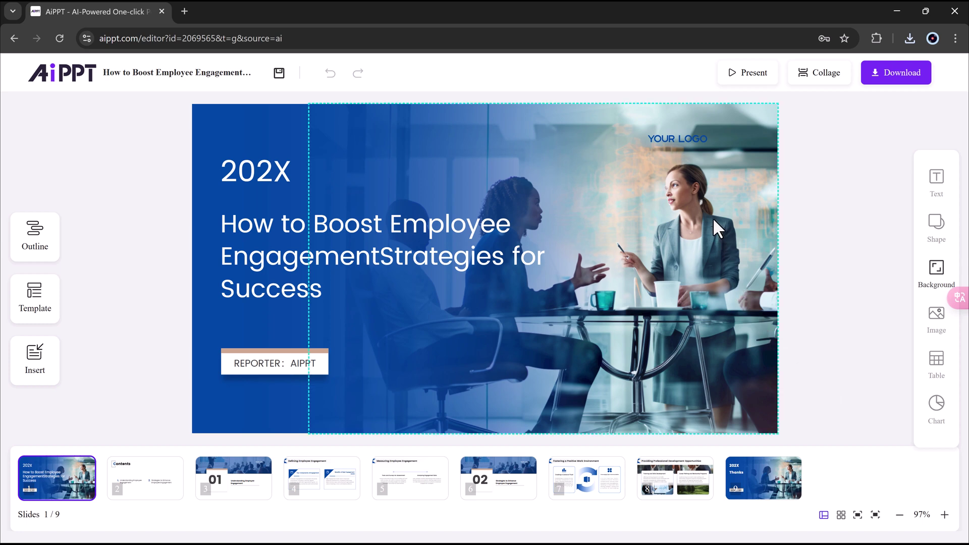
double_click(246, 170)
type("20")
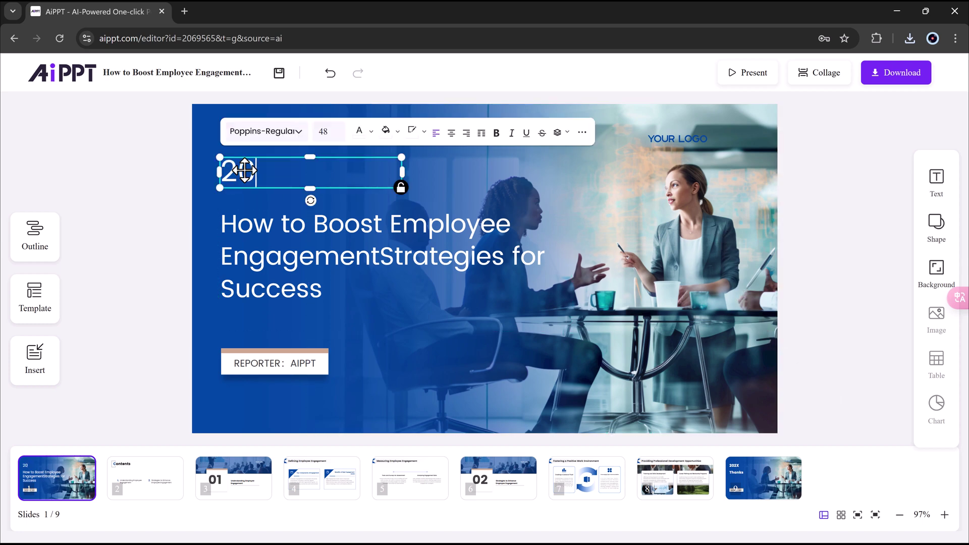
left_click(263, 363)
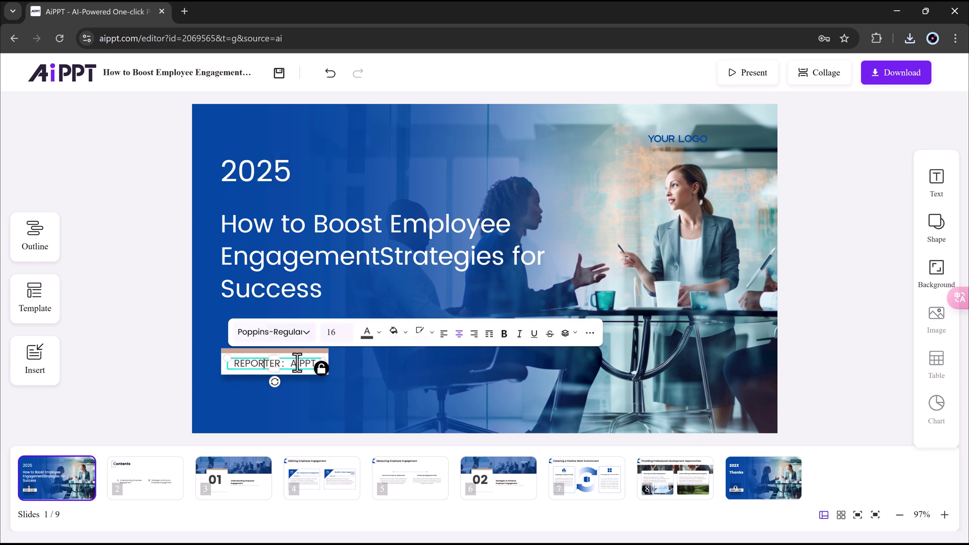
type("E")
left_click(314, 364)
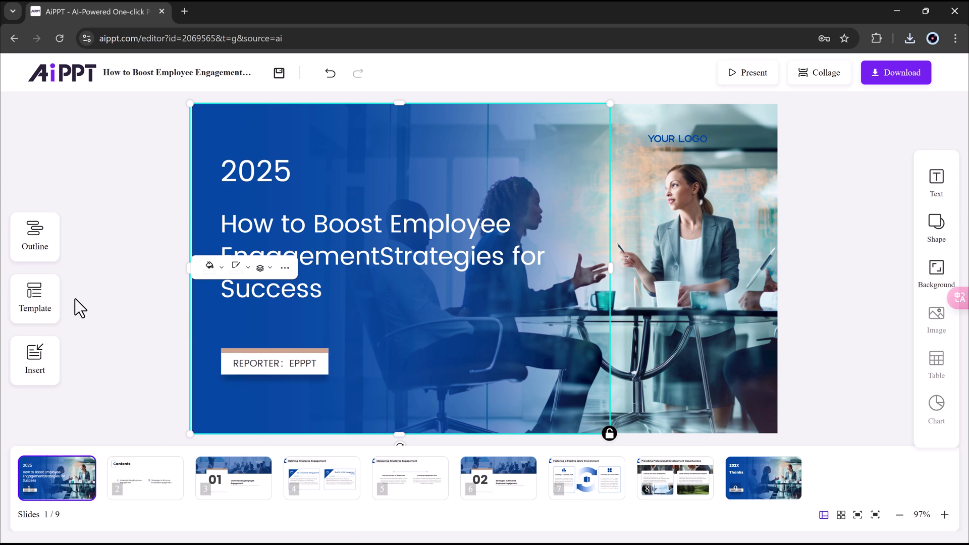
- Delete the Key Components paragraph on slide 4, Defining Employee Engagement
left_click(315, 486)
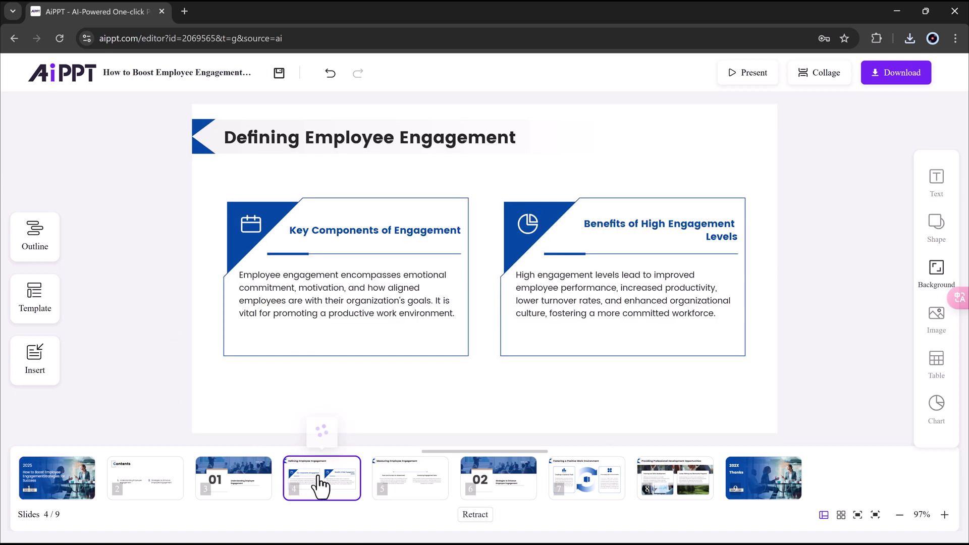
left_click(353, 303)
triple_click(353, 303)
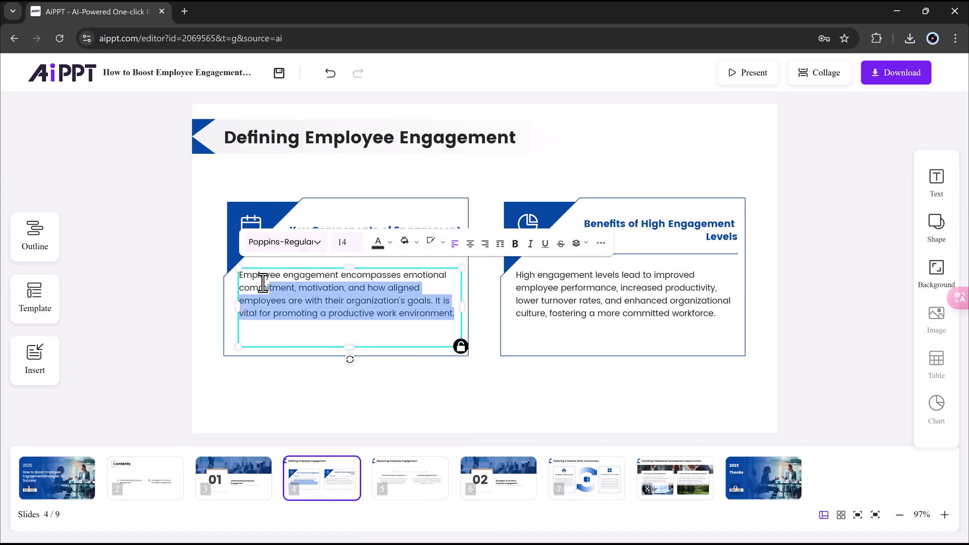
key("BackSpace")
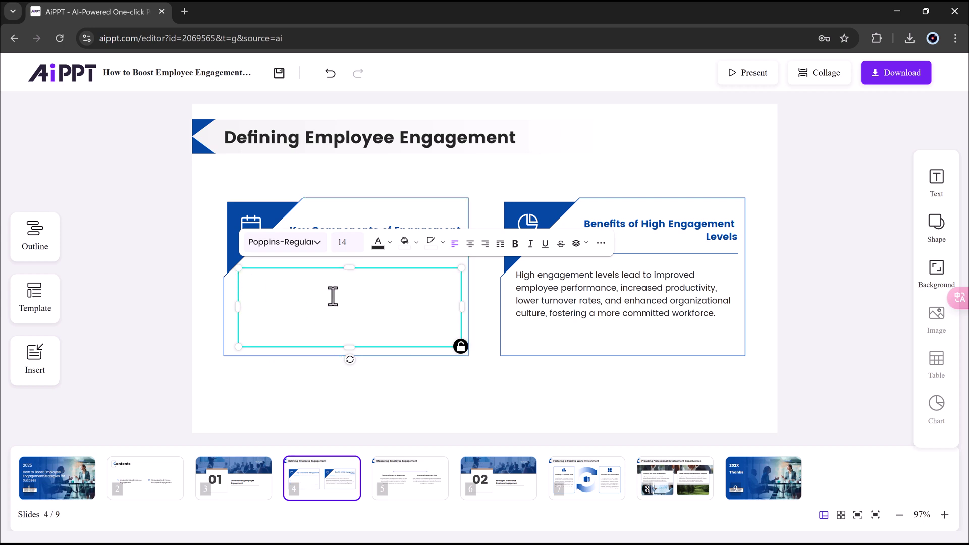
left_click(755, 461)
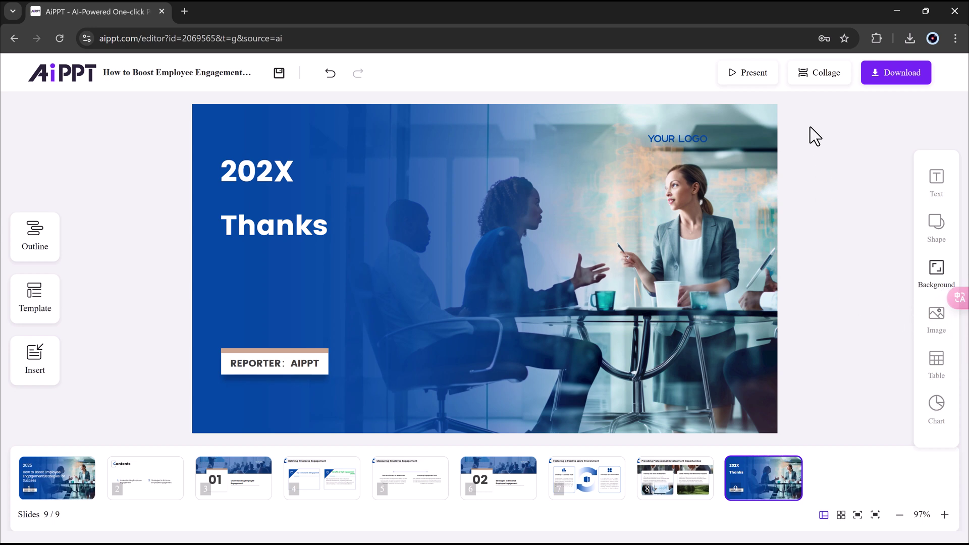
- Bring up the Present play options in the editor
mouse_move(751, 76)
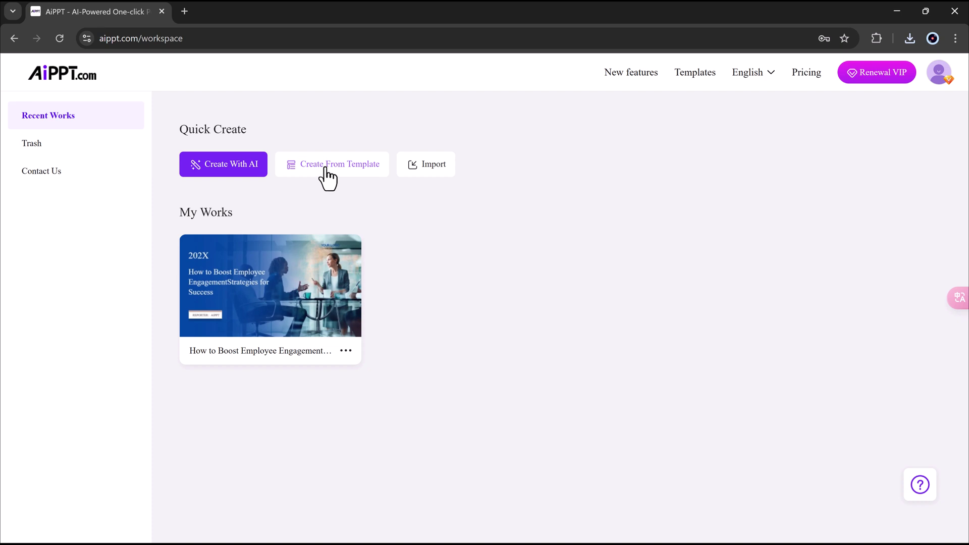
- Start a presentation from a template and filter the gallery to the brown colour swatch
left_click(331, 164)
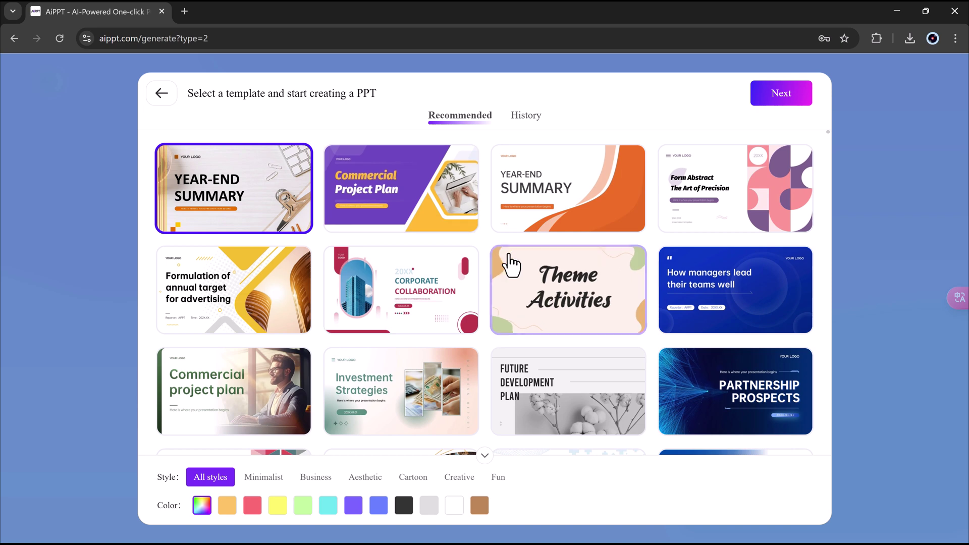
scroll(512, 266, "down", 3)
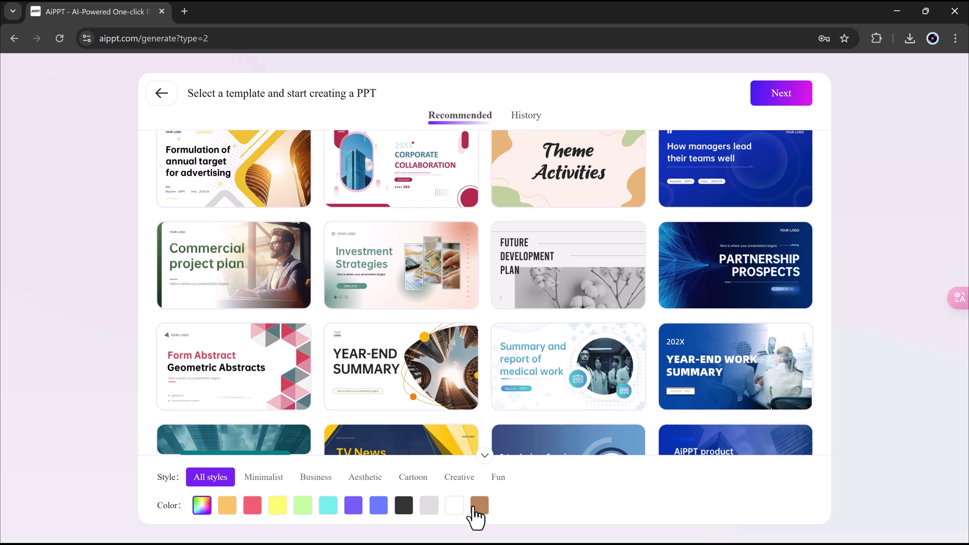
left_click(474, 510)
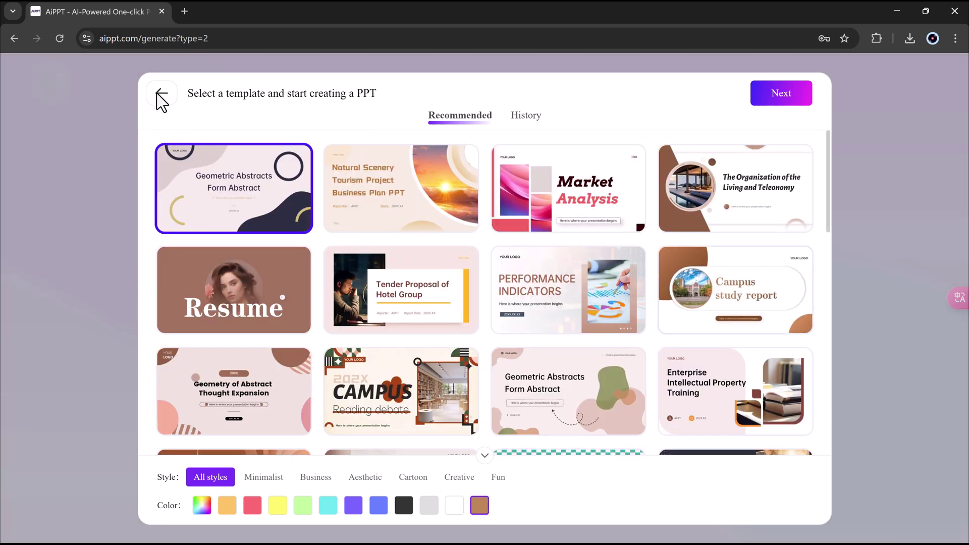
- Leave the template picker, check Trash and Contact Us, then return to Recent Works
left_click(158, 95)
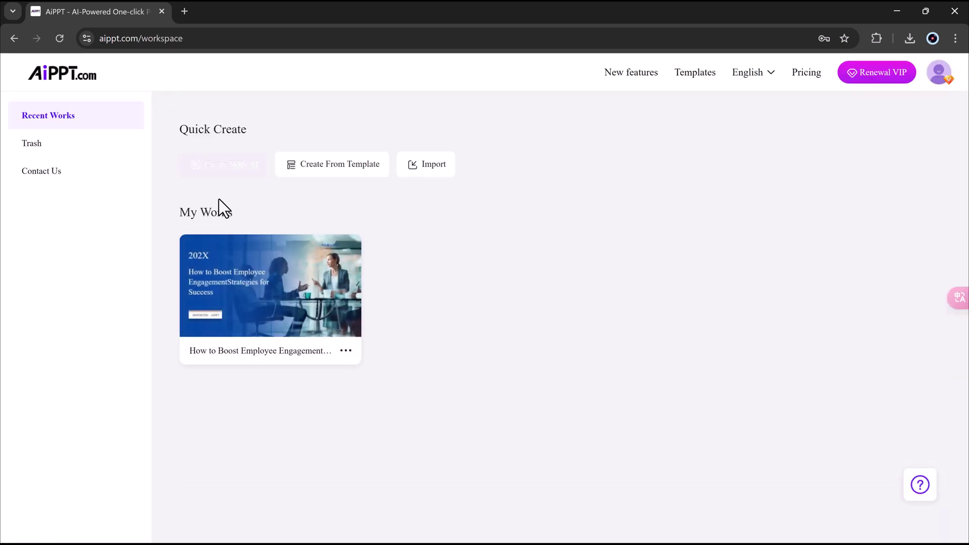
left_click(76, 155)
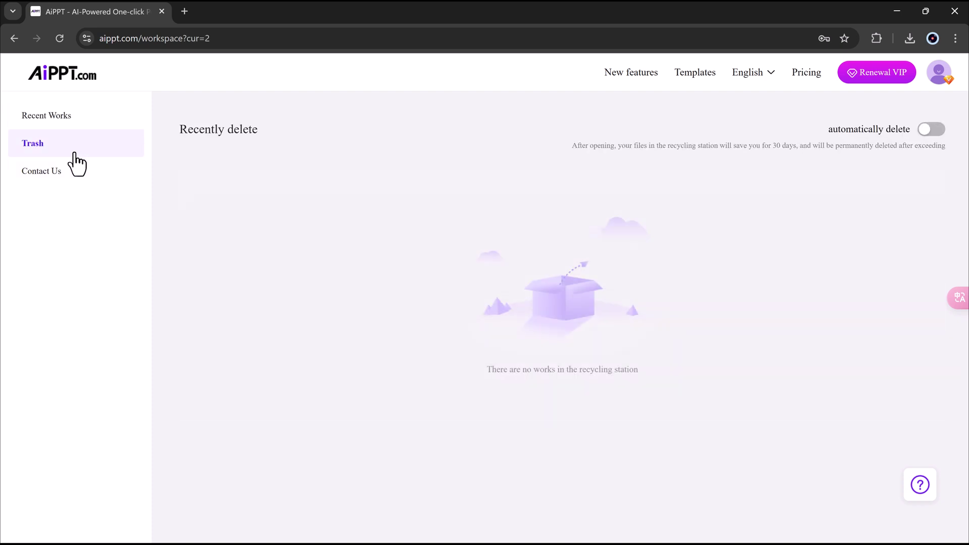
left_click(73, 178)
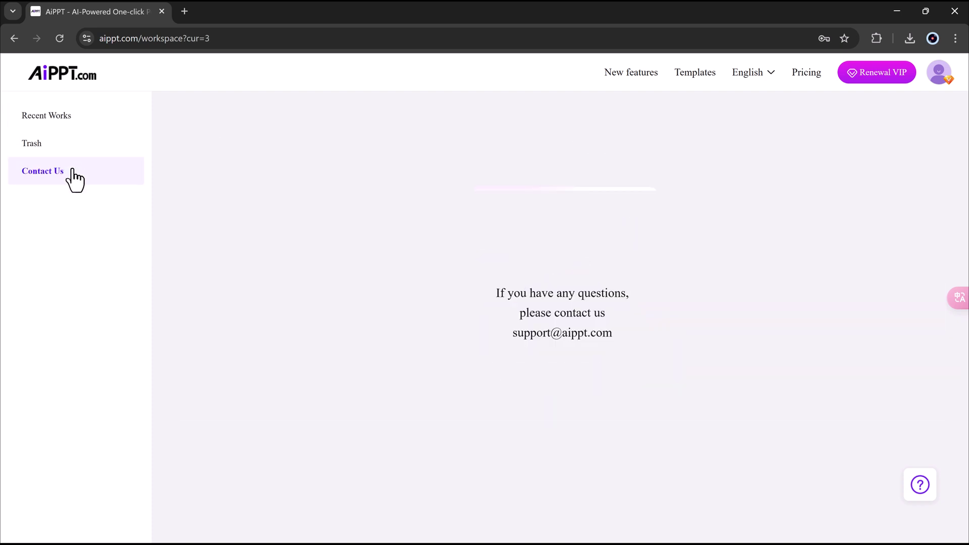
left_click(73, 124)
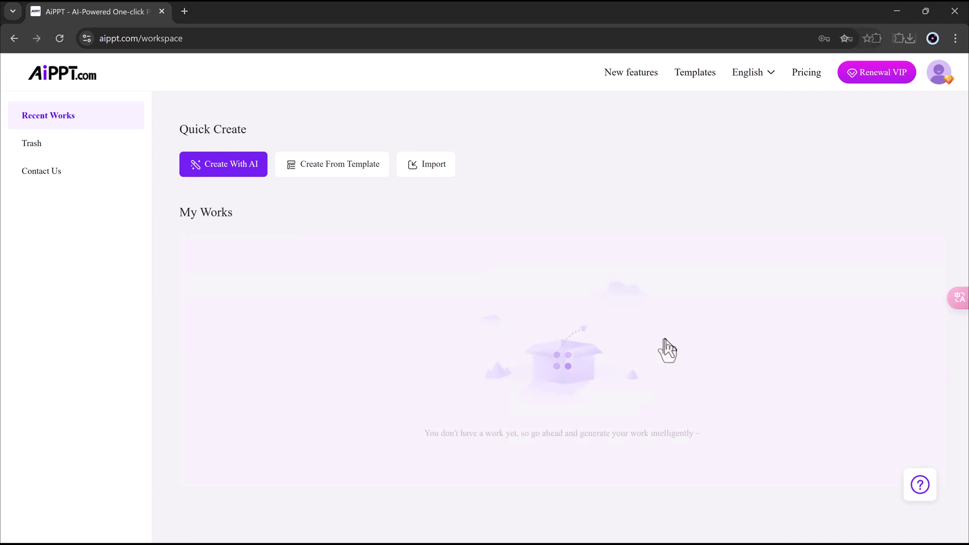